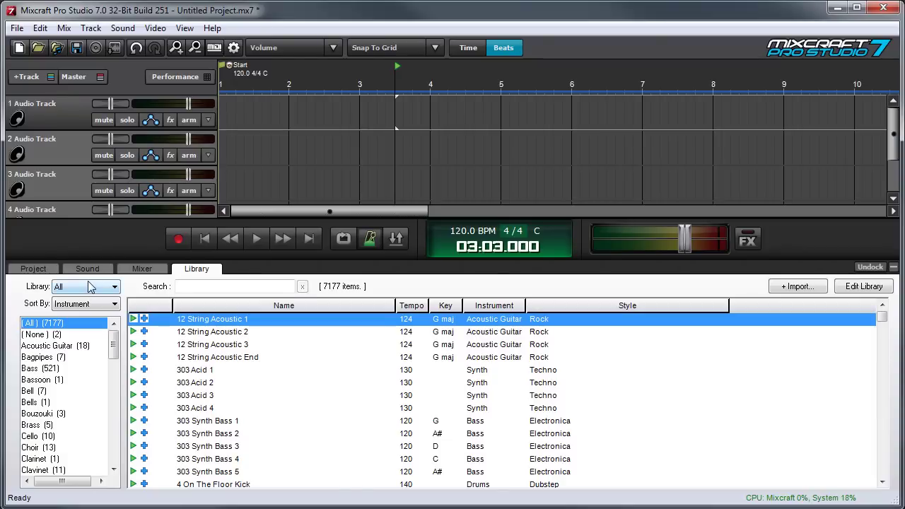
Check the library and sorting choices, keep All sorted by Instrument, and list the Bass sounds.
left_click(96, 293)
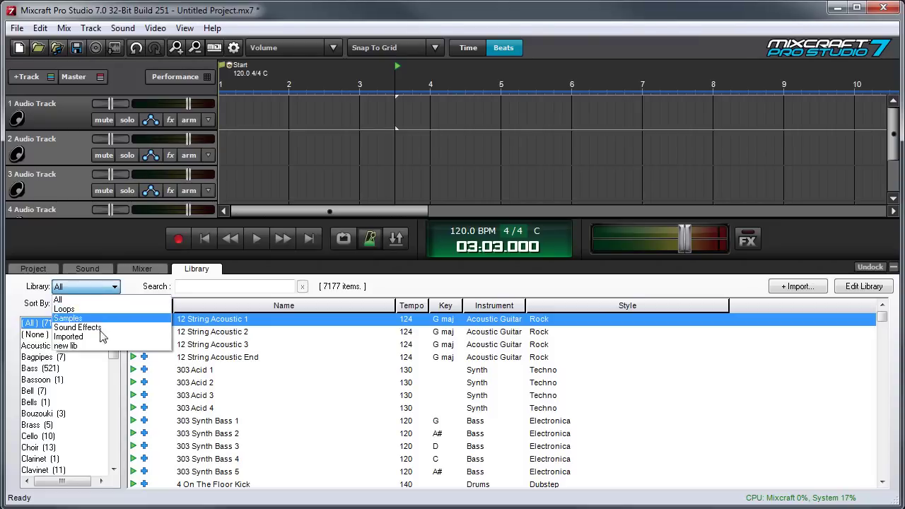
left_click(97, 301)
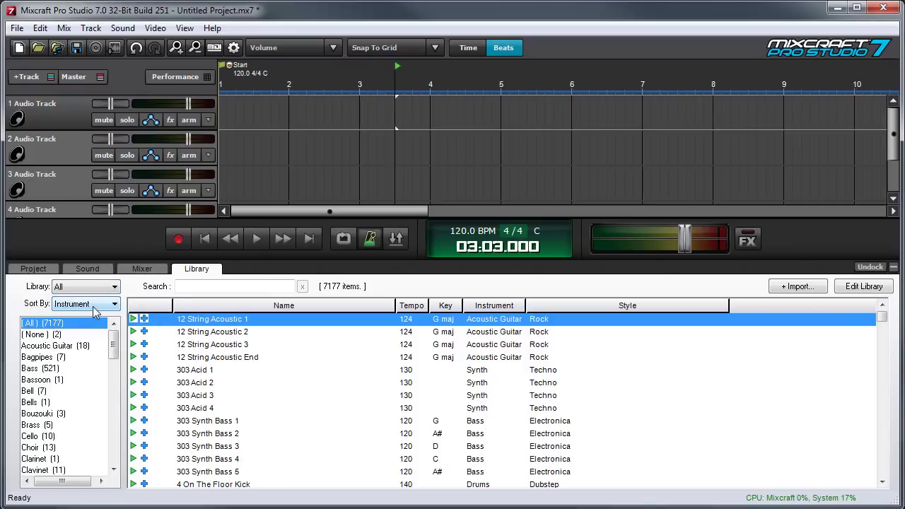
left_click(96, 308)
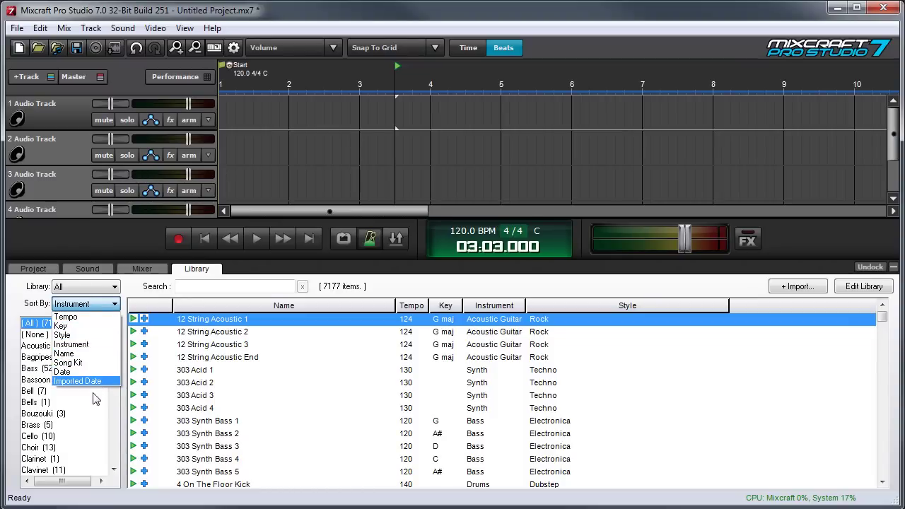
left_click(92, 346)
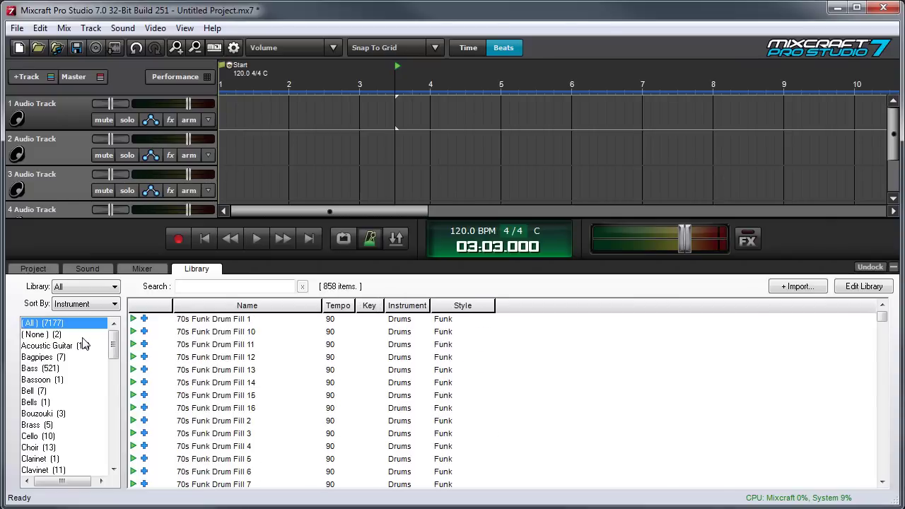
left_click(31, 369)
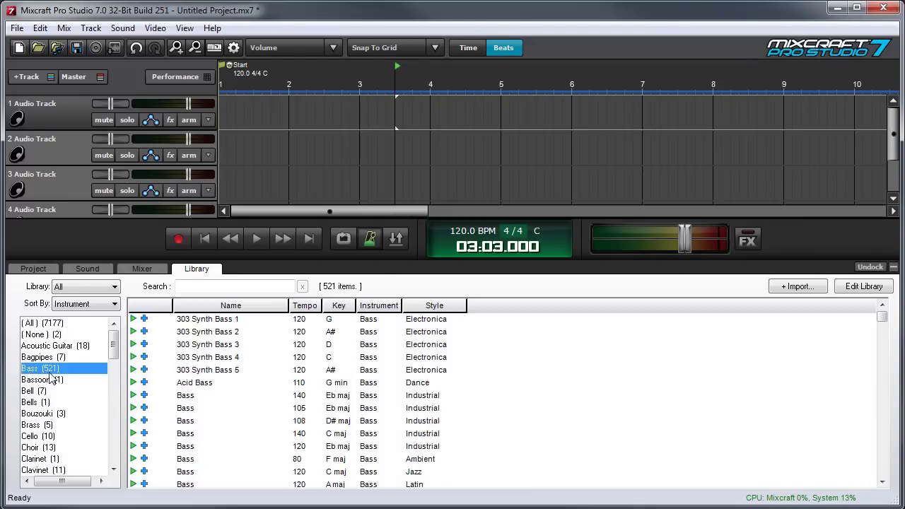
Browse further down the Bass sounds and preview several loops, including the 135 B min Horror and 140 D Dance ones.
scroll(269, 404, "down", 5)
left_click(161, 357)
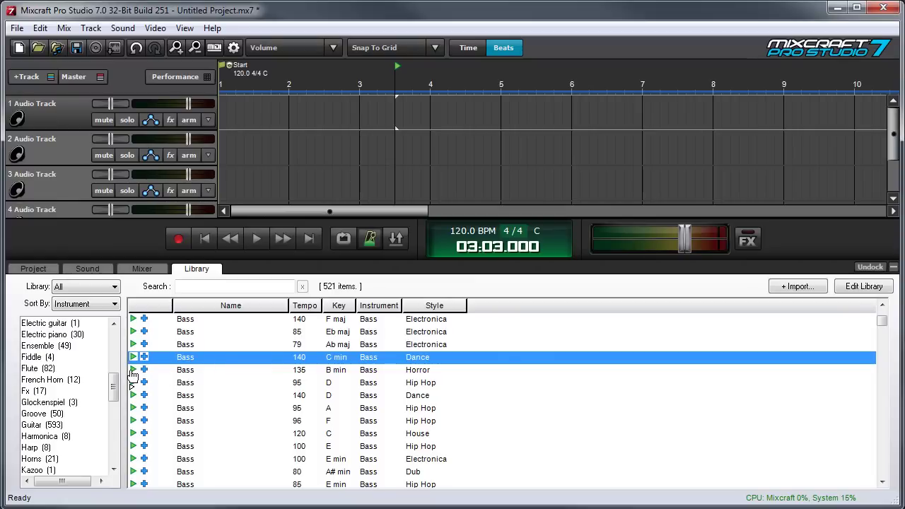
left_click(132, 371)
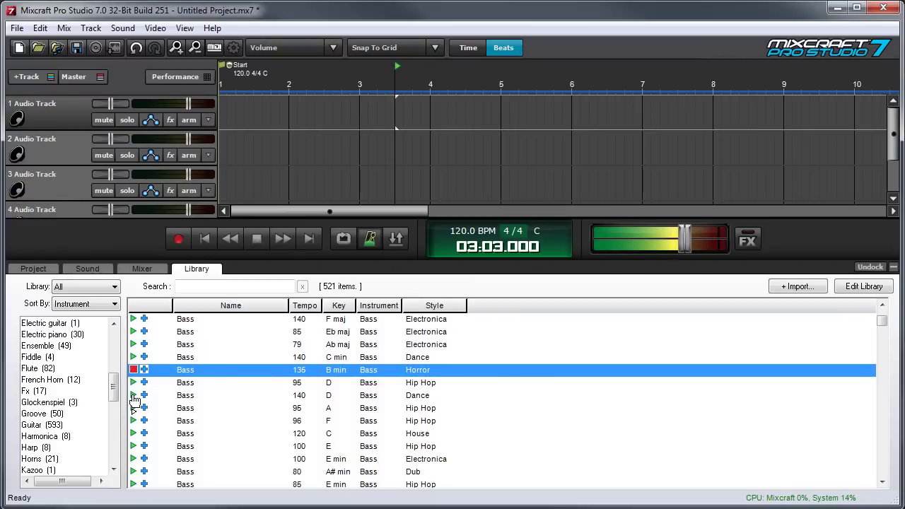
left_click(133, 395)
left_click(133, 408)
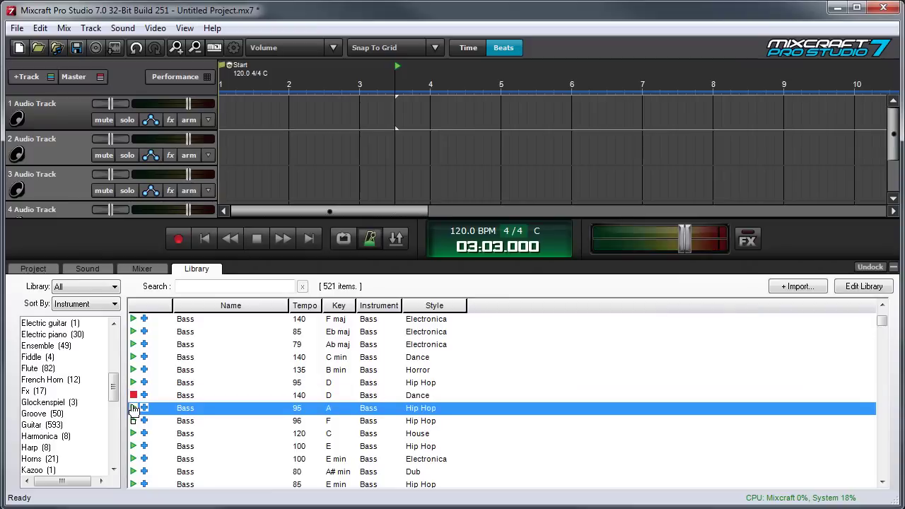
left_click(133, 409)
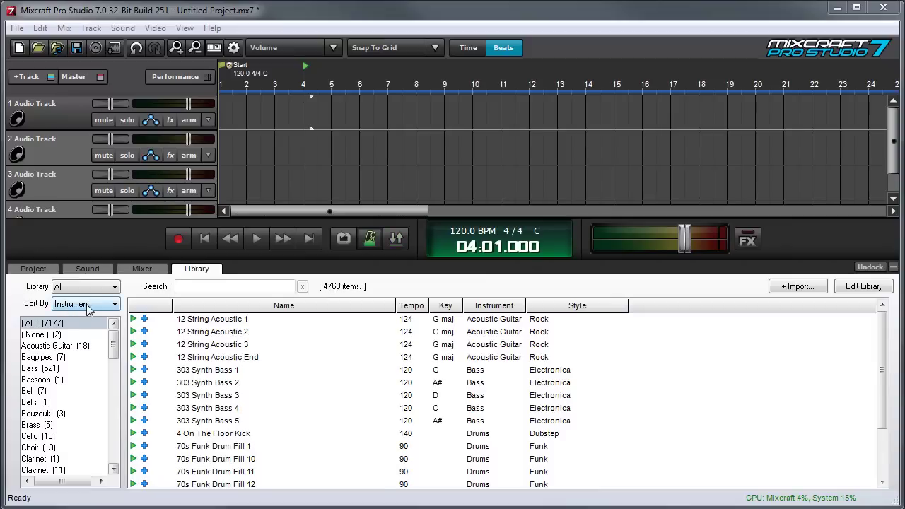
Narrow the instrument-sorted library to Acoustic Guitar and search it for "12 string".
left_click(89, 308)
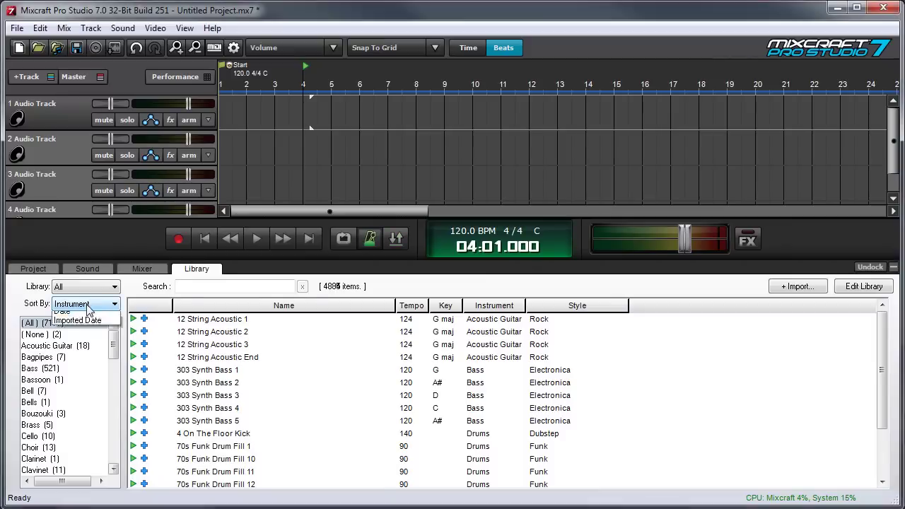
left_click(22, 298)
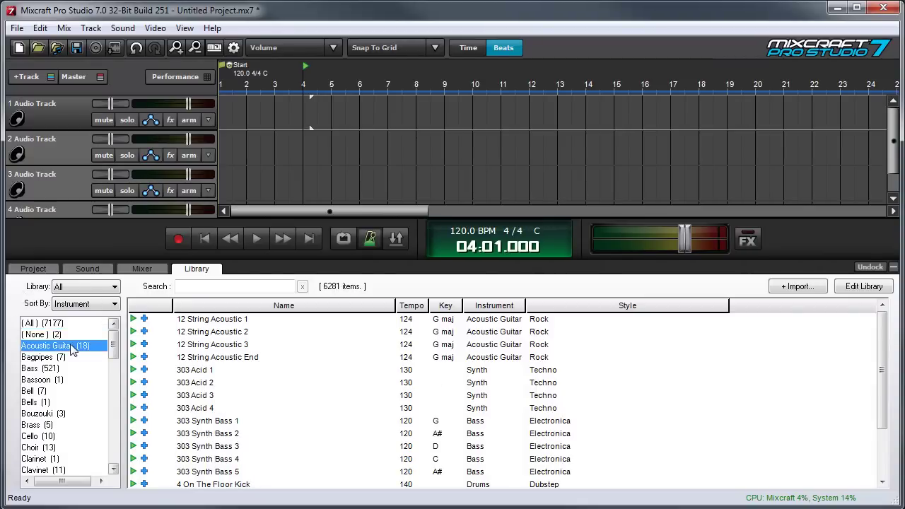
left_click(71, 346)
left_click(241, 289)
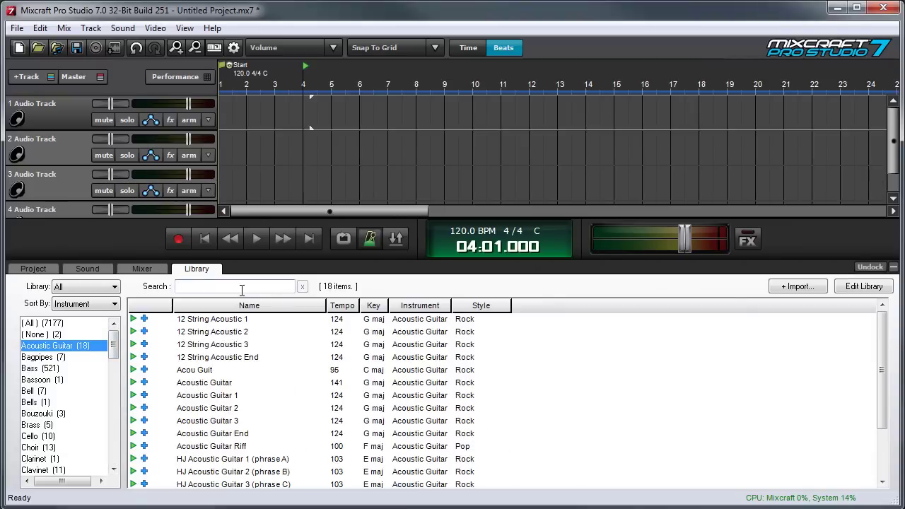
type("12 string")
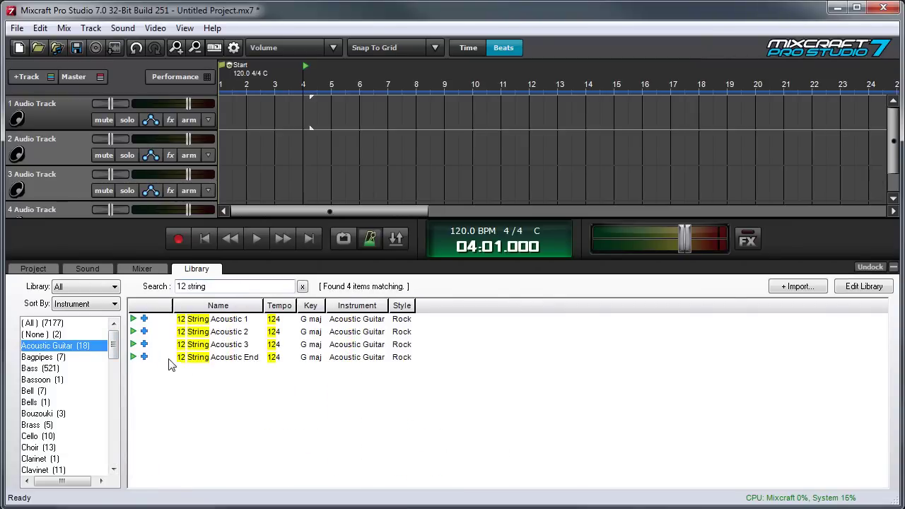
Preview and add 12 String Acoustic End to the start of audio track 1, switching the project to 124 bpm, key of G, 4/4.
left_click(130, 359)
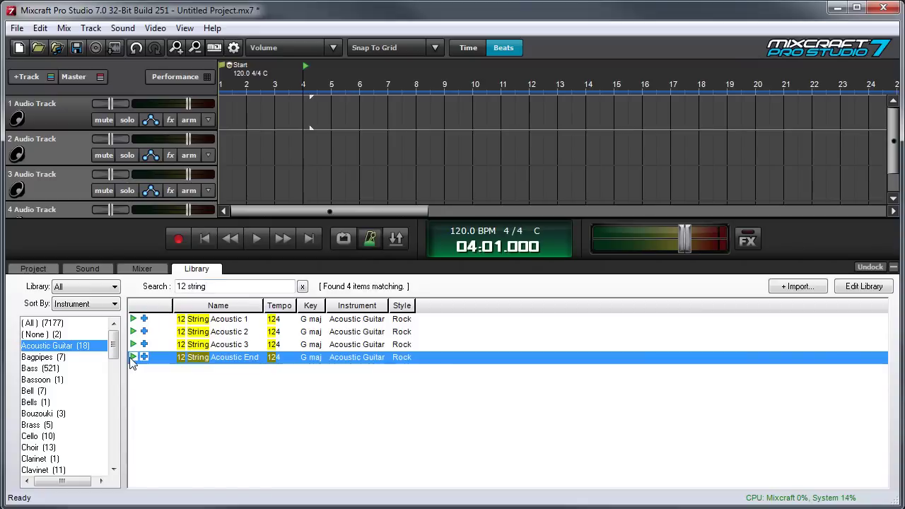
left_click(132, 358)
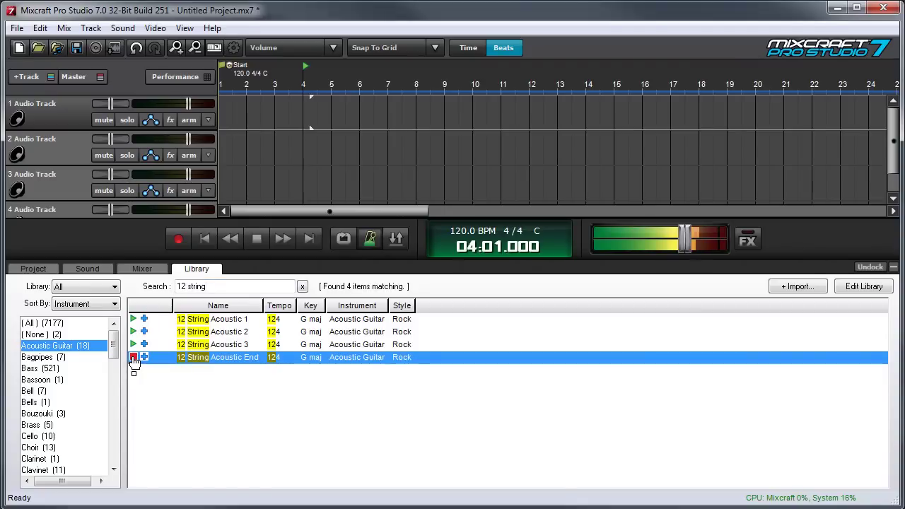
left_click(144, 358)
left_click(145, 358)
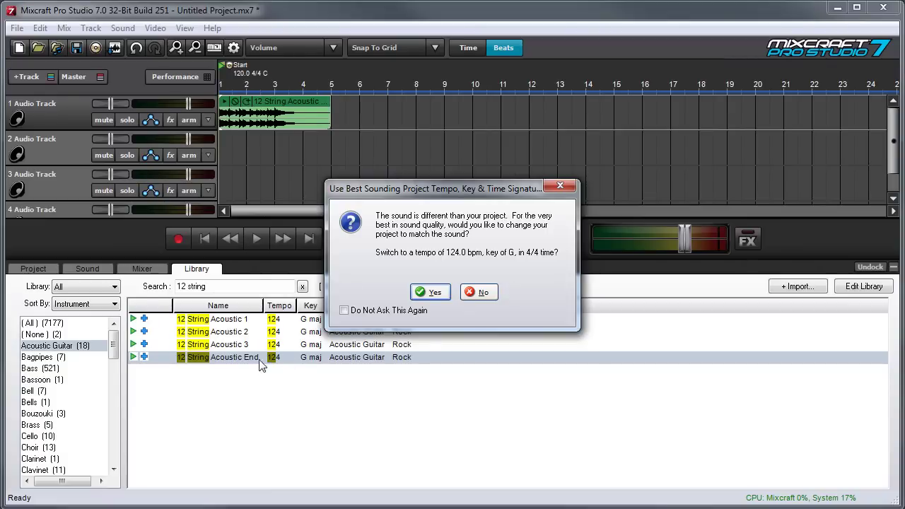
left_click(434, 293)
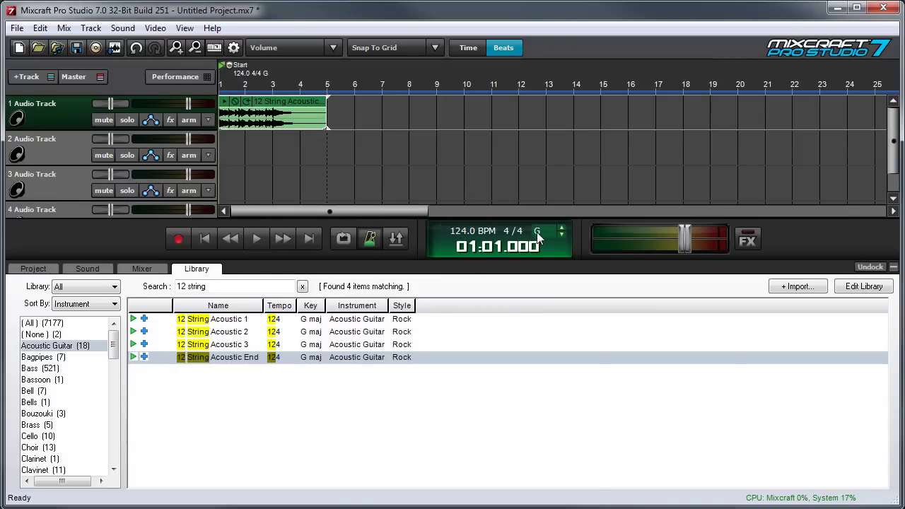
Check the metronome settings and play the project from the start to hear the guitar loop.
left_click(369, 238)
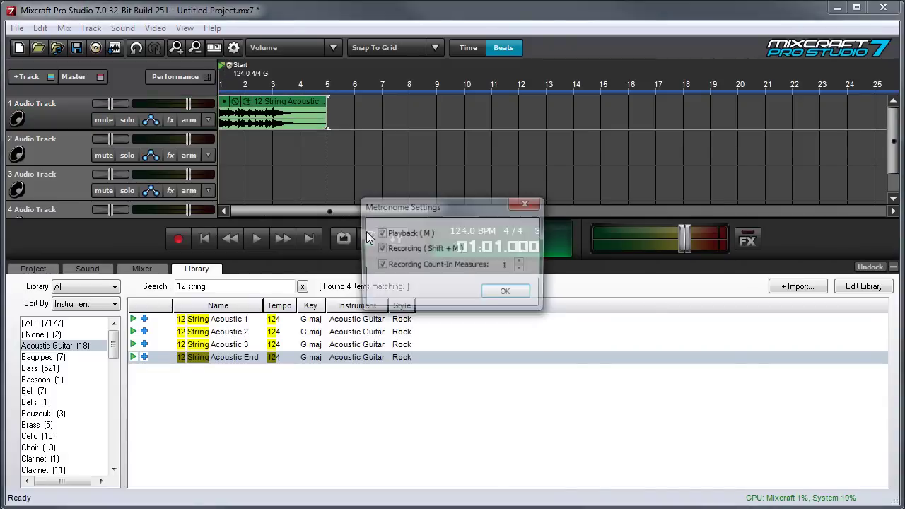
left_click(506, 292)
key("space")
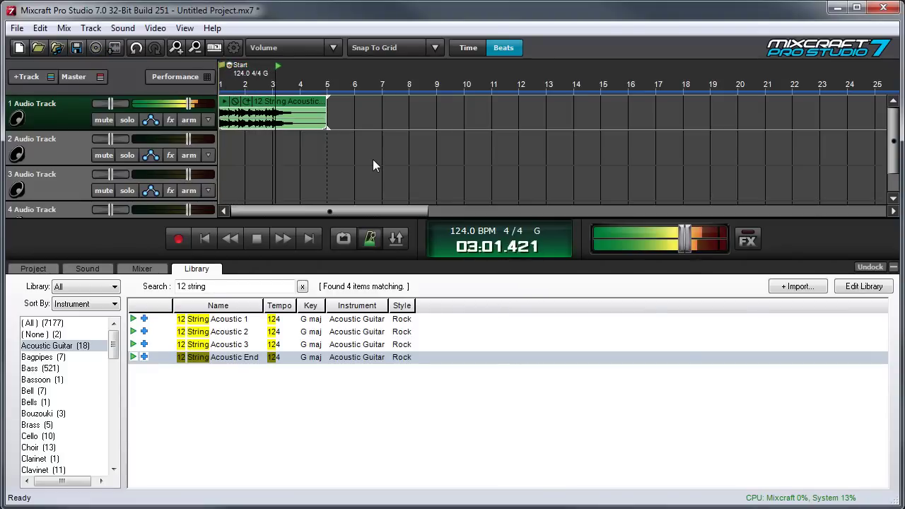
key("space")
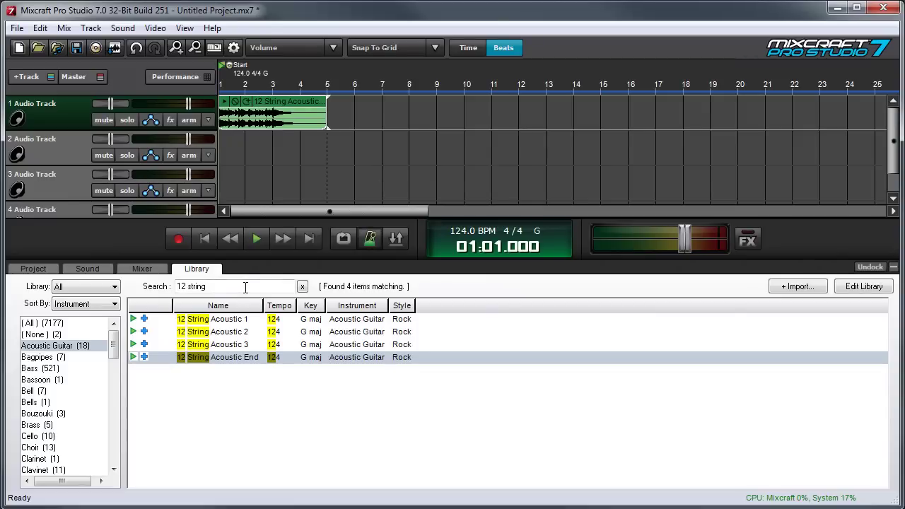
Switch the library list to Bass and clear the search text.
left_click(34, 369)
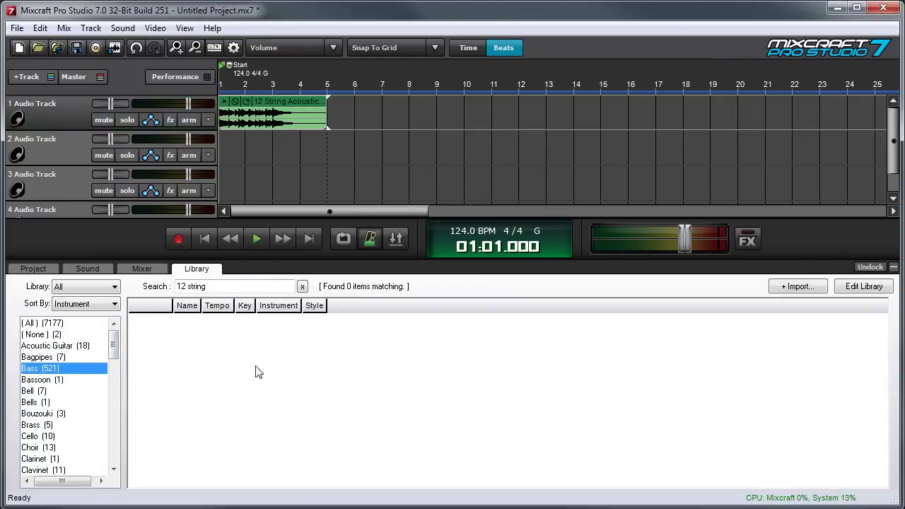
left_click_drag(216, 286, 159, 288)
key("BackSpace")
Preview the Bass 1 Rock loop (tempo 120, E maj) and place it at the start of audio track 2.
left_click(186, 447)
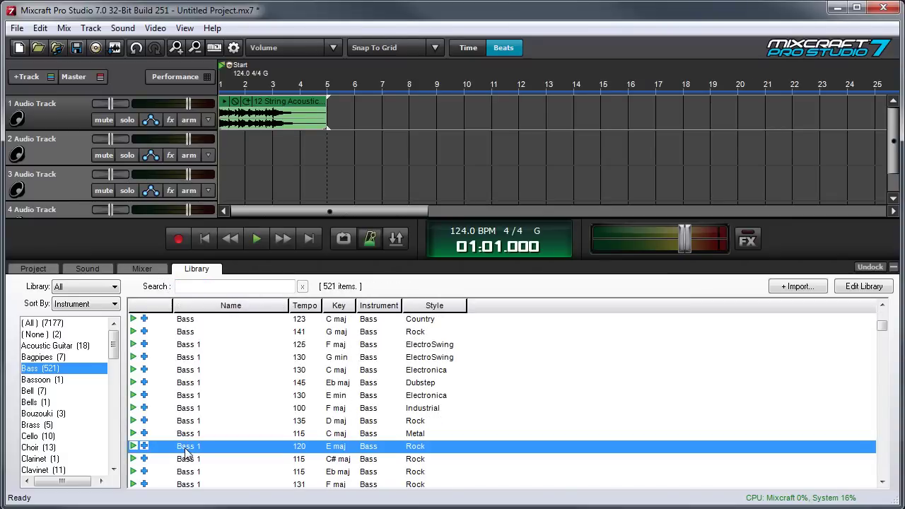
left_click(133, 446)
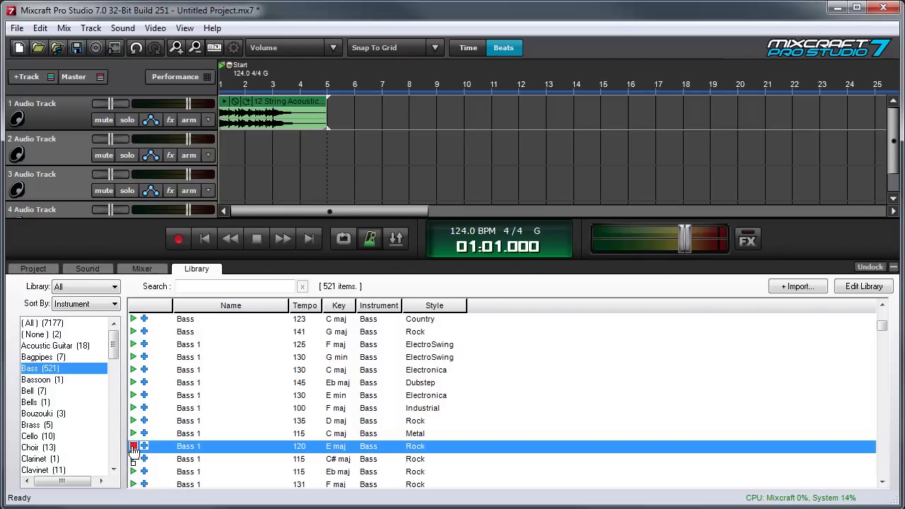
left_click(133, 446)
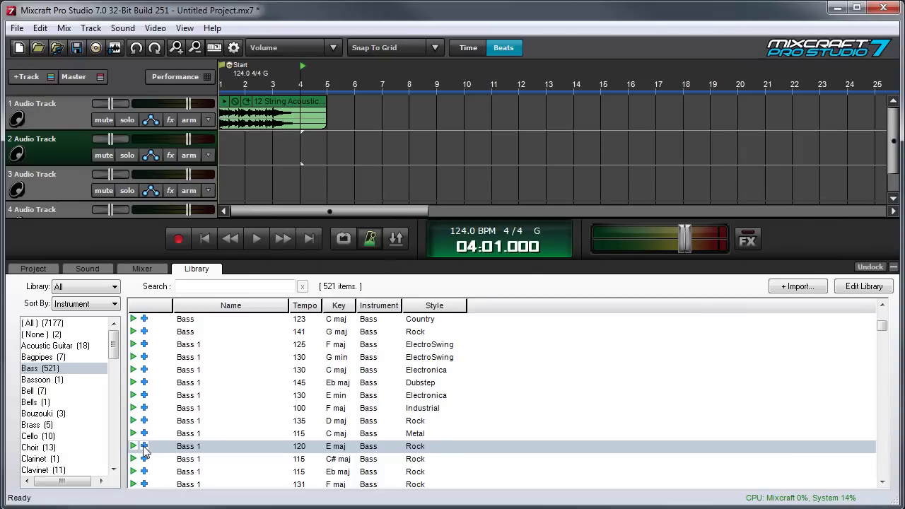
left_click_drag(181, 453, 221, 147)
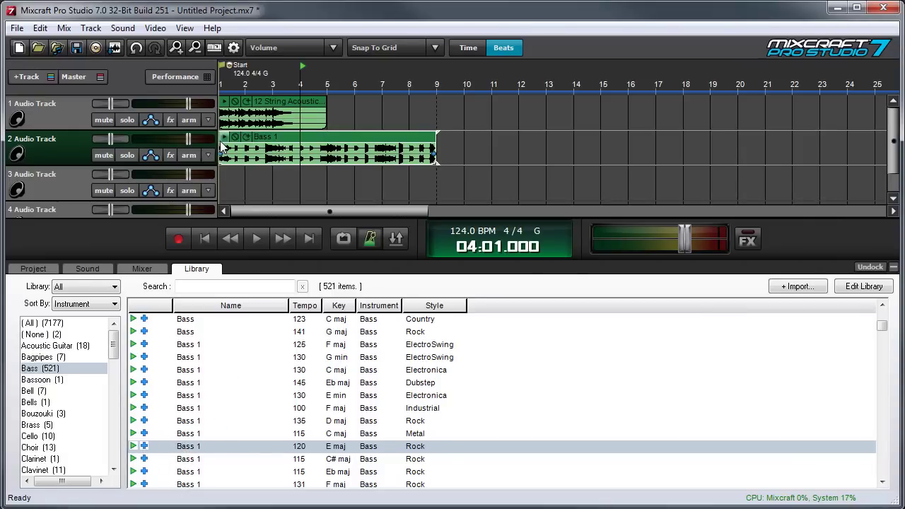
Play both loops from the start and lower the volume of audio track 1 during playback.
left_click(220, 78)
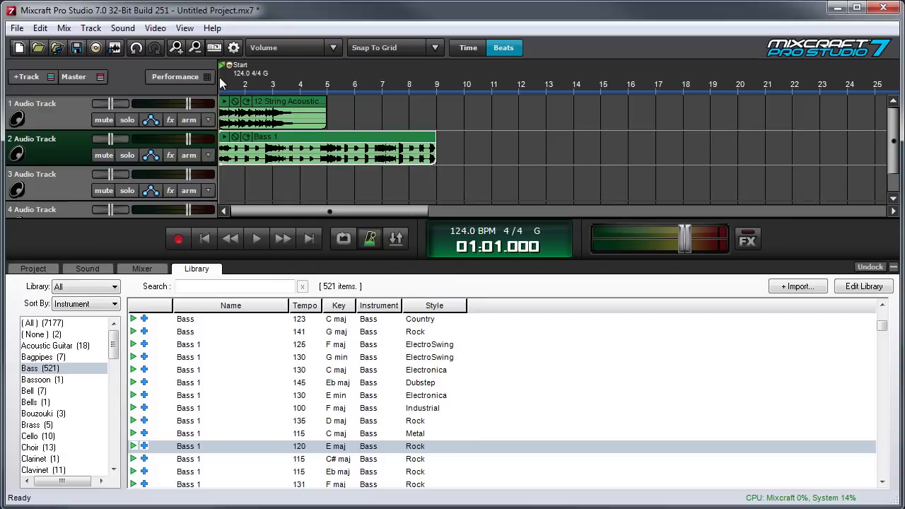
key("space")
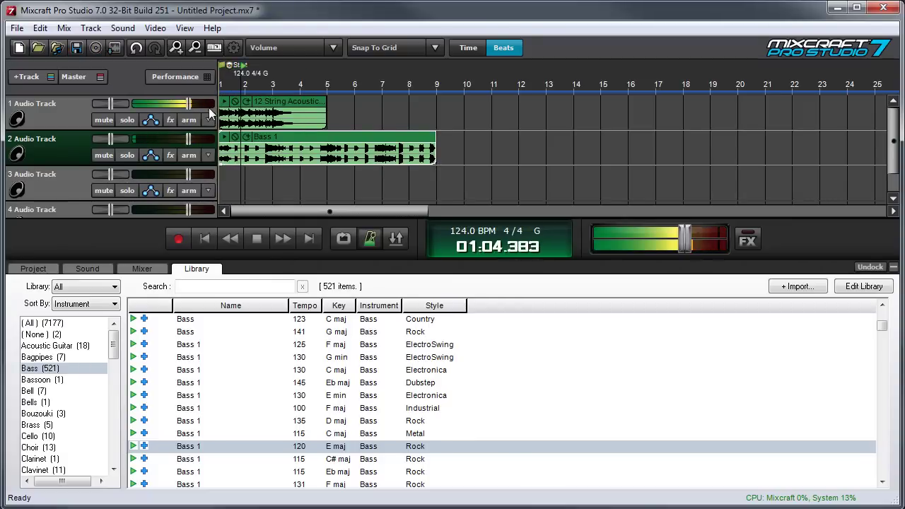
left_click_drag(188, 103, 169, 105)
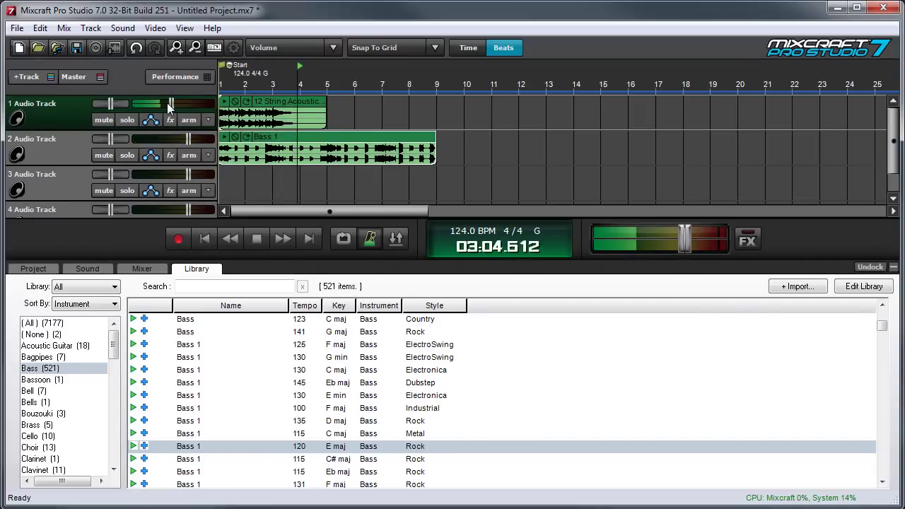
key("space")
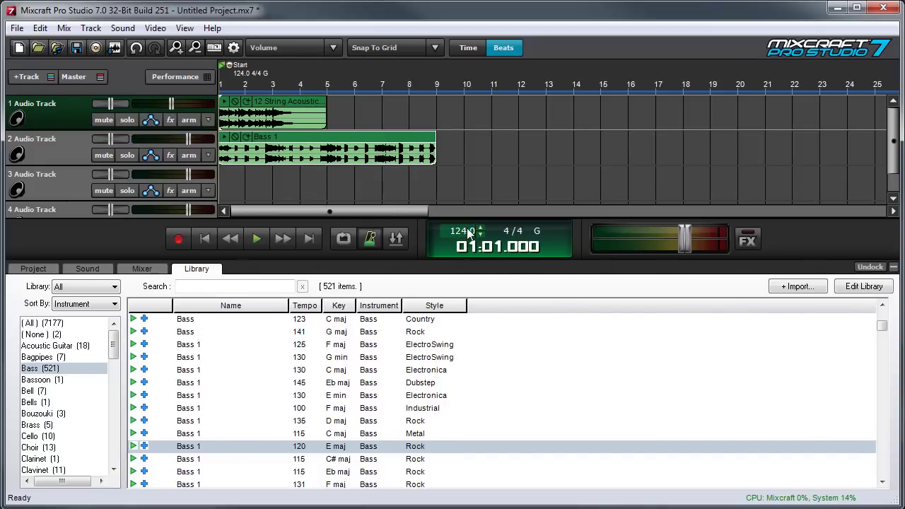
Raise the project tempo to 135 BPM and play the loops at the new speed.
scroll(478, 232, "up", 9)
scroll(479, 231, "up", 2)
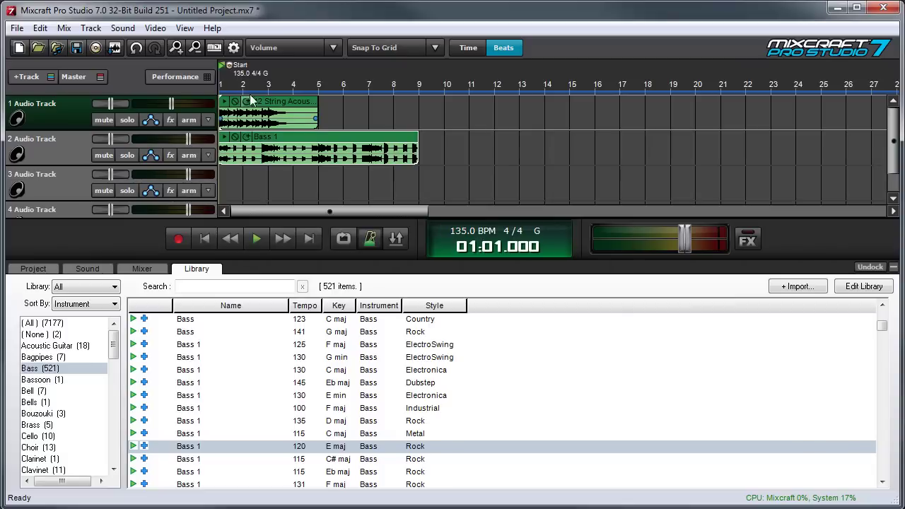
key("space")
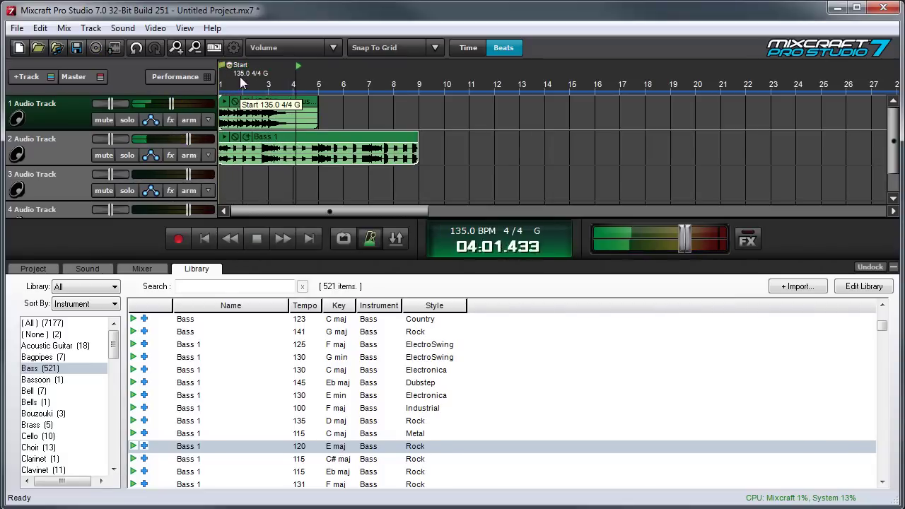
key("space")
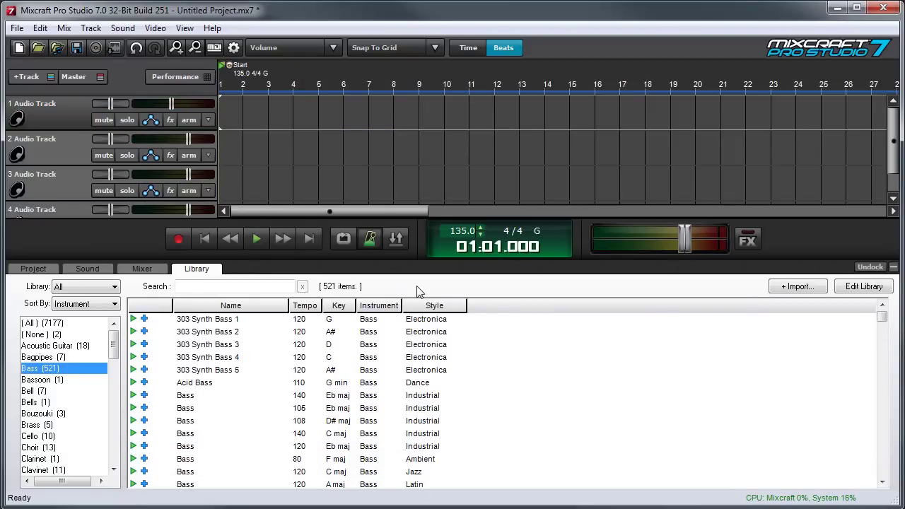
Sort the library by Tempo and list the sounds in the 120 - 129 range.
left_click(106, 305)
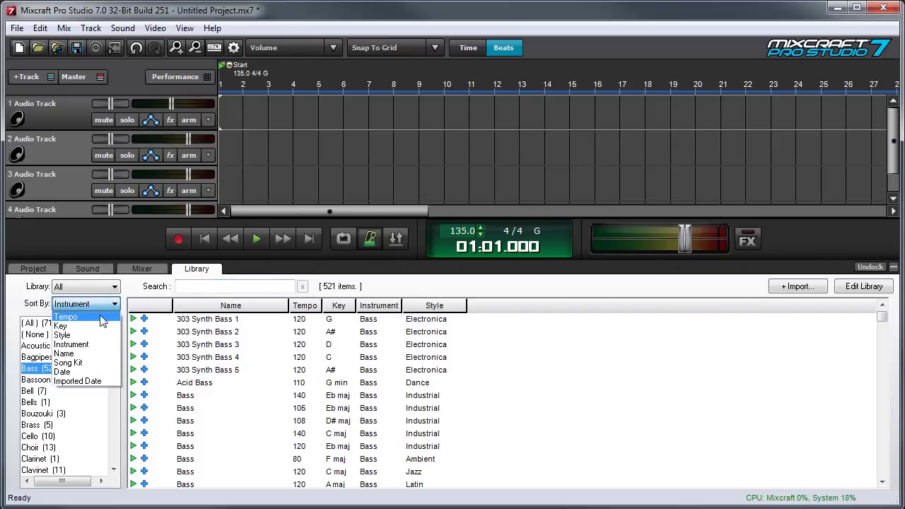
left_click(103, 317)
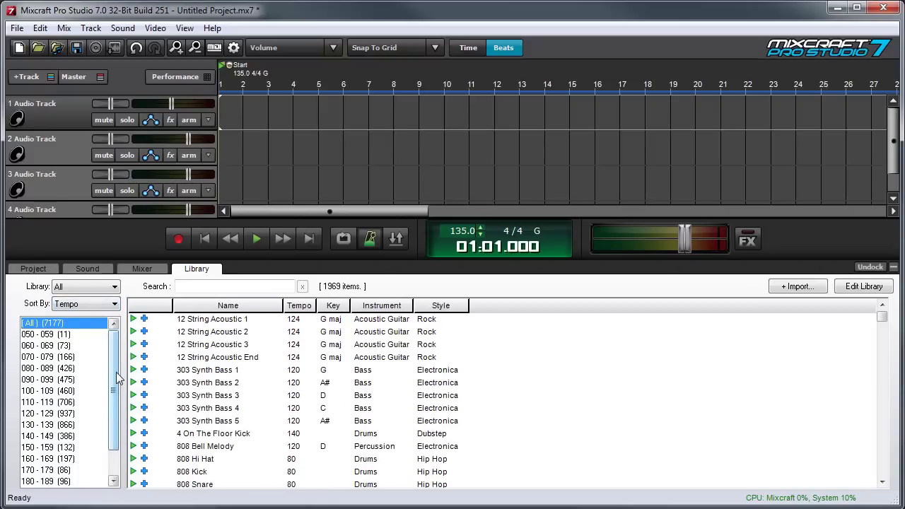
left_click(60, 415)
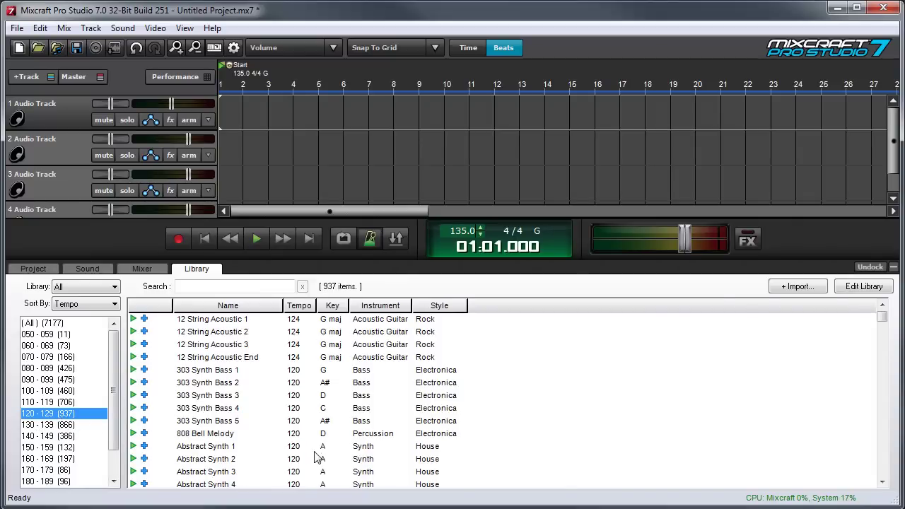
Sort the library by Key and list the sounds in the key of A.
left_click(85, 304)
left_click(89, 329)
left_click(67, 335)
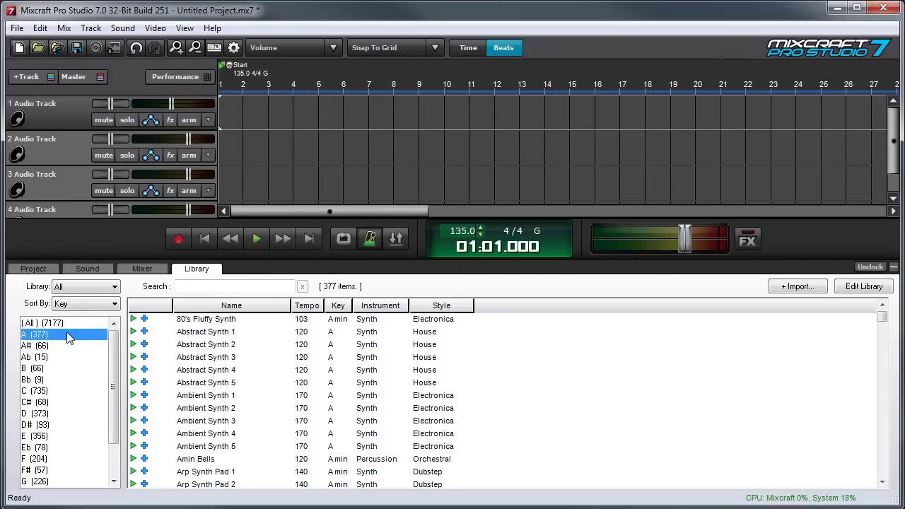
List the library's Dance style sounds and preview the Bass loop with tempo 140 in C min.
left_click(75, 307)
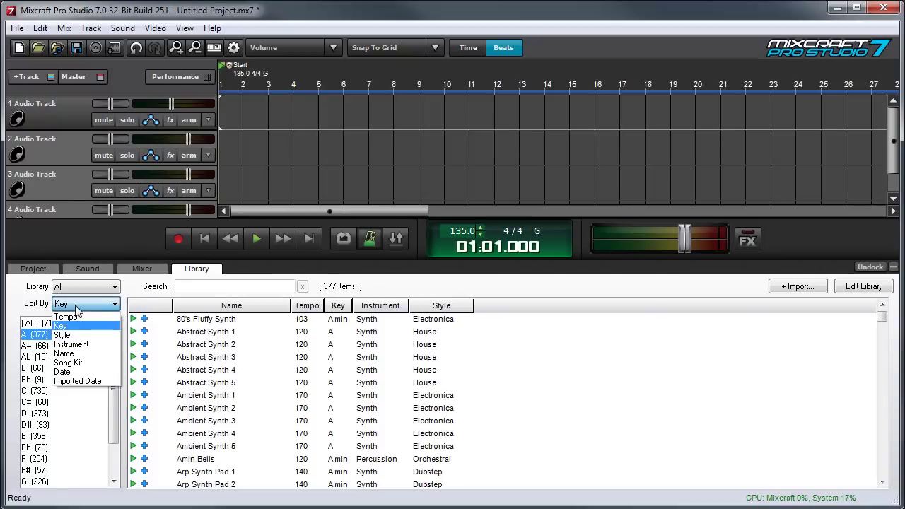
left_click(89, 335)
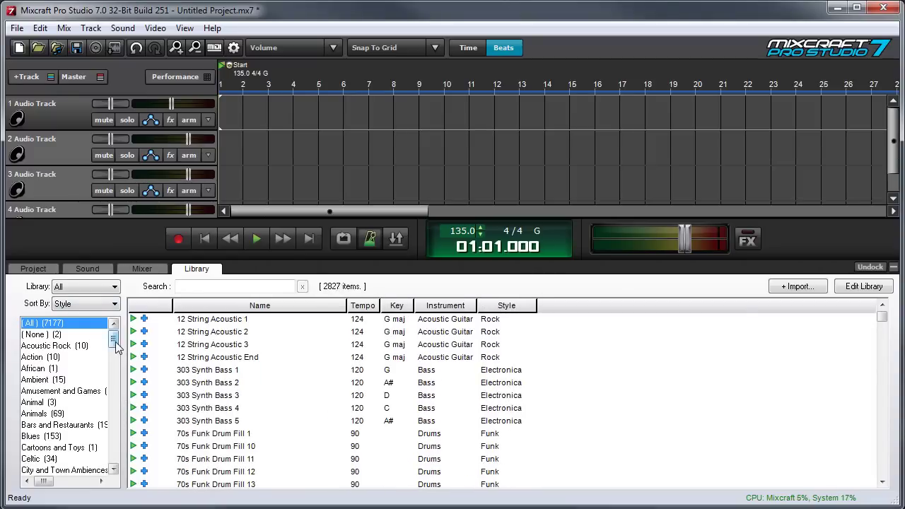
left_click_drag(113, 347, 113, 358)
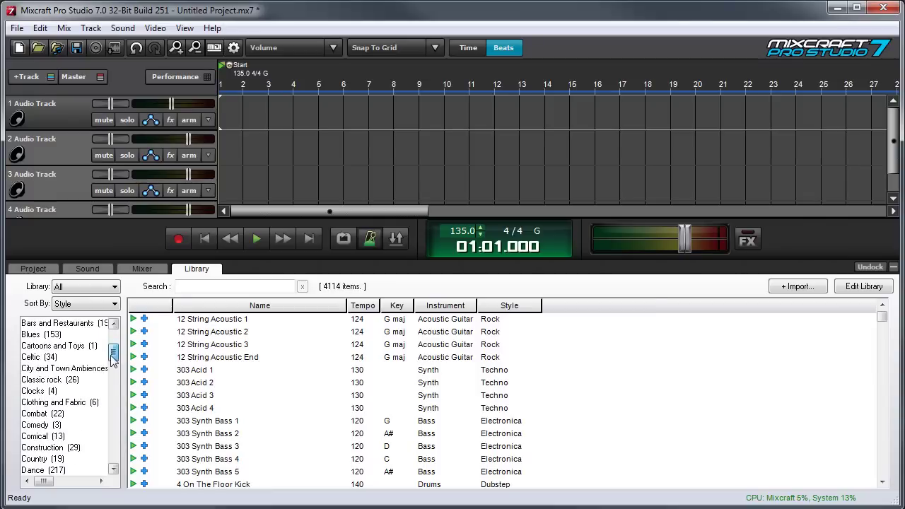
left_click_drag(113, 358, 115, 372)
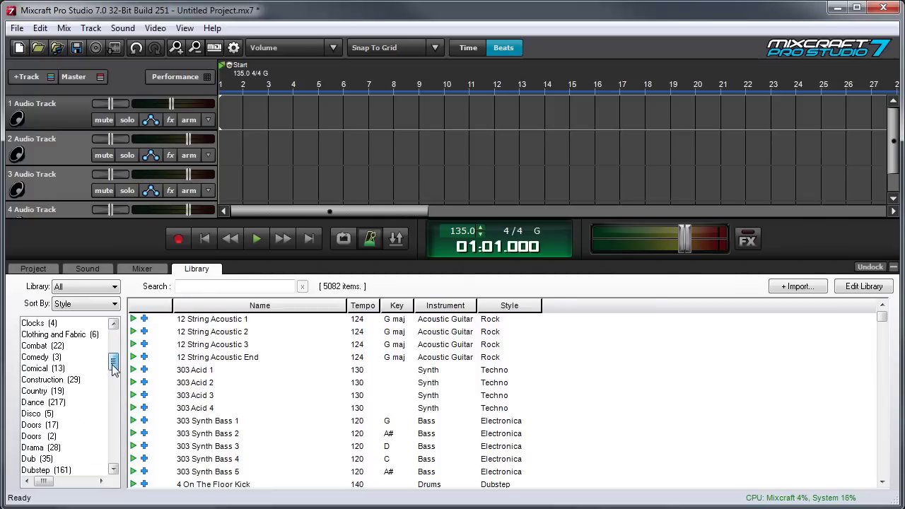
left_click(53, 402)
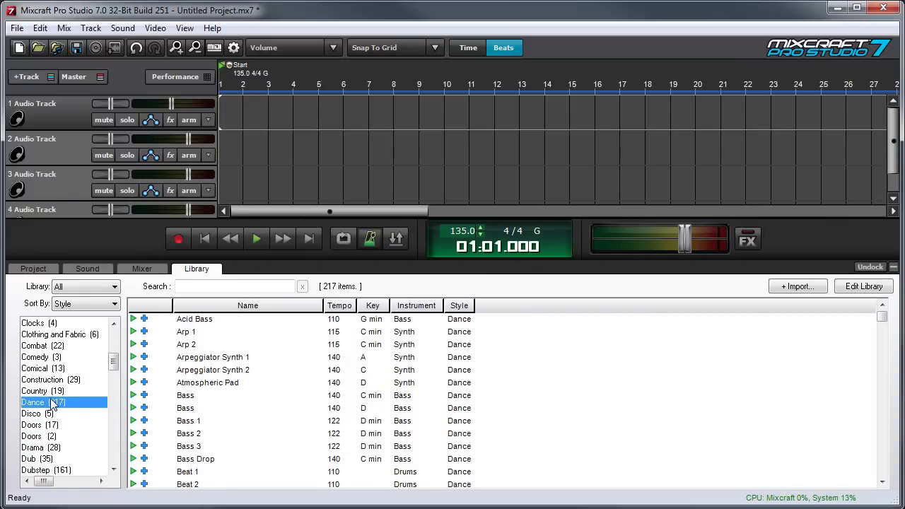
left_click(134, 395)
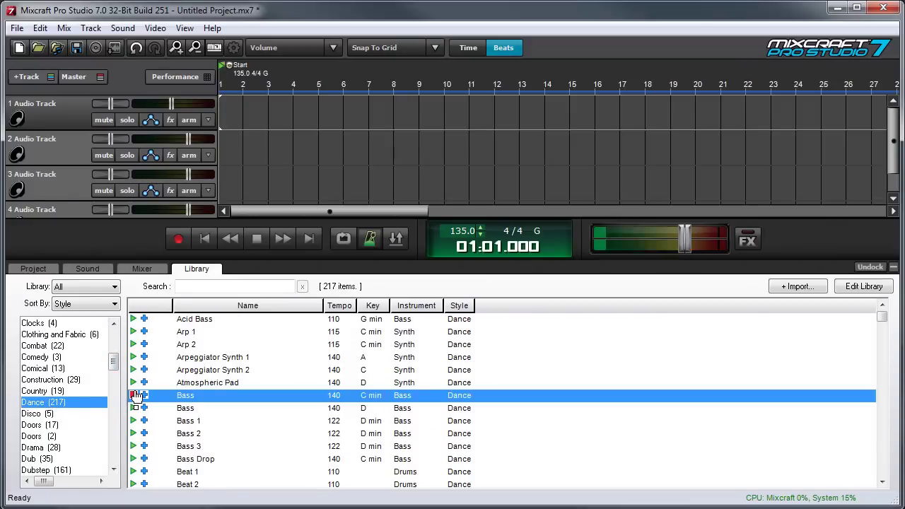
left_click(133, 396)
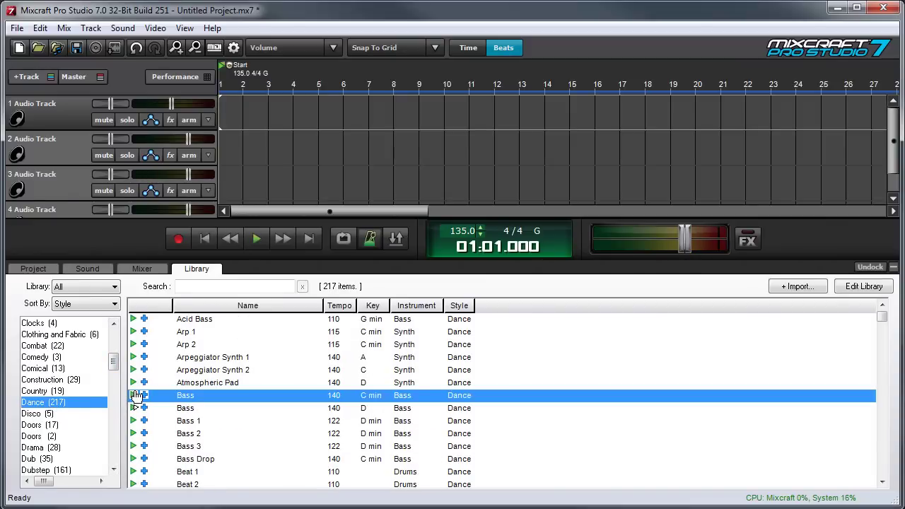
List the Doors style sound effects and look through the remaining style categories.
left_click(32, 425)
scroll(51, 398, "down", 5)
scroll(68, 428, "down", 4)
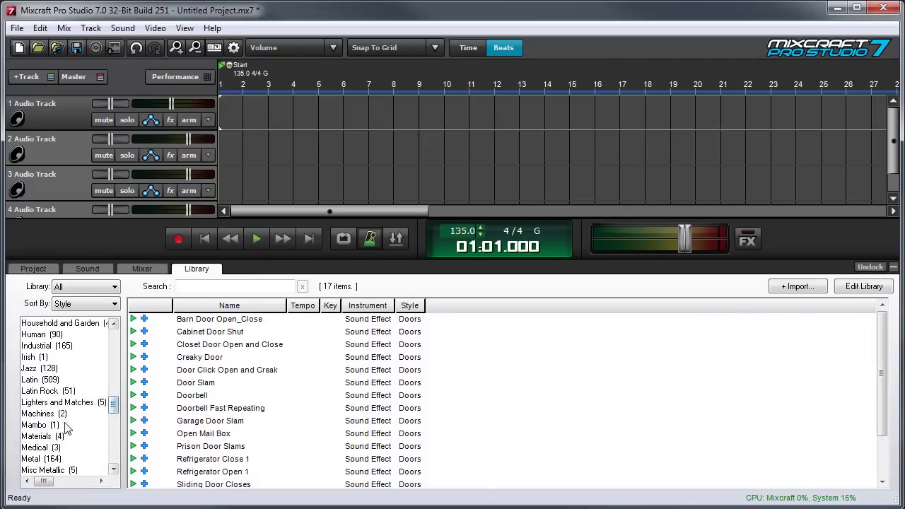
left_click(69, 425)
left_click_drag(113, 407, 114, 424)
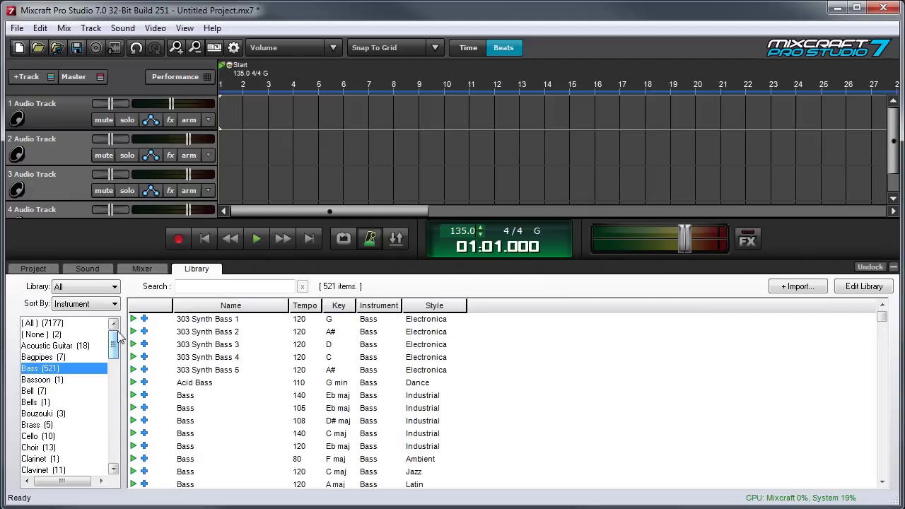
Look through the instrument categories, and sort the library by Song Kit to browse the available kits.
left_click_drag(115, 344, 112, 434)
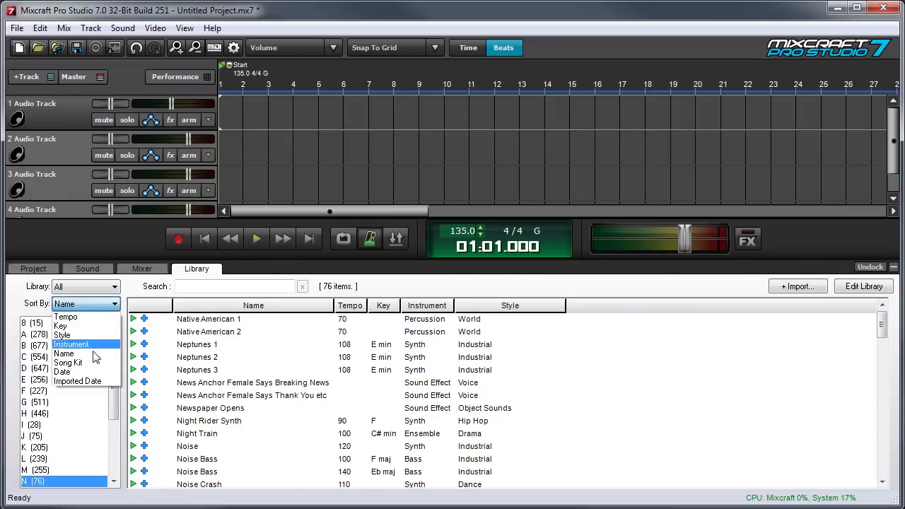
left_click(97, 362)
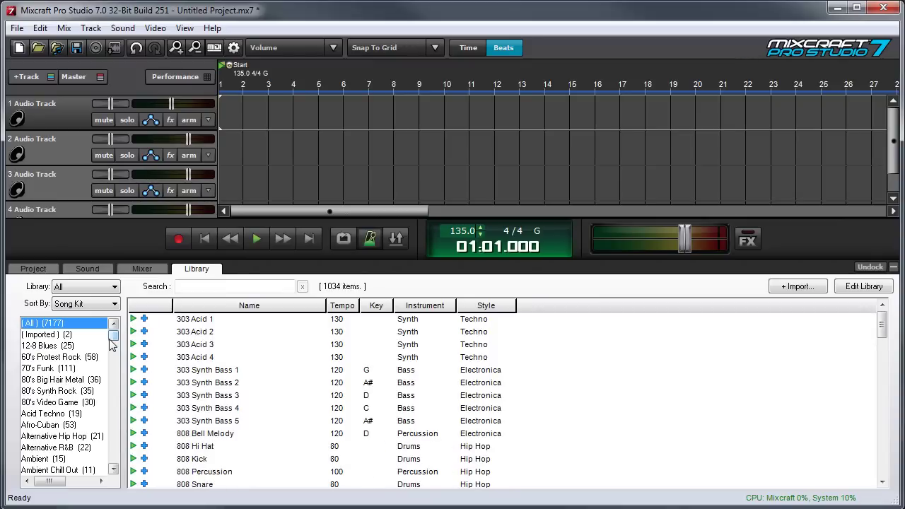
left_click_drag(111, 344, 116, 417)
Sort the library by Imported Date.
left_click(85, 303)
left_click(102, 381)
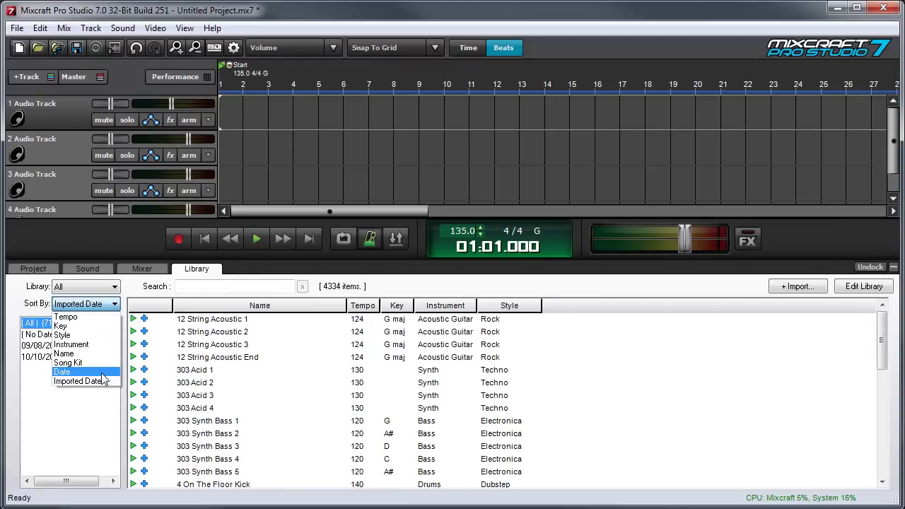